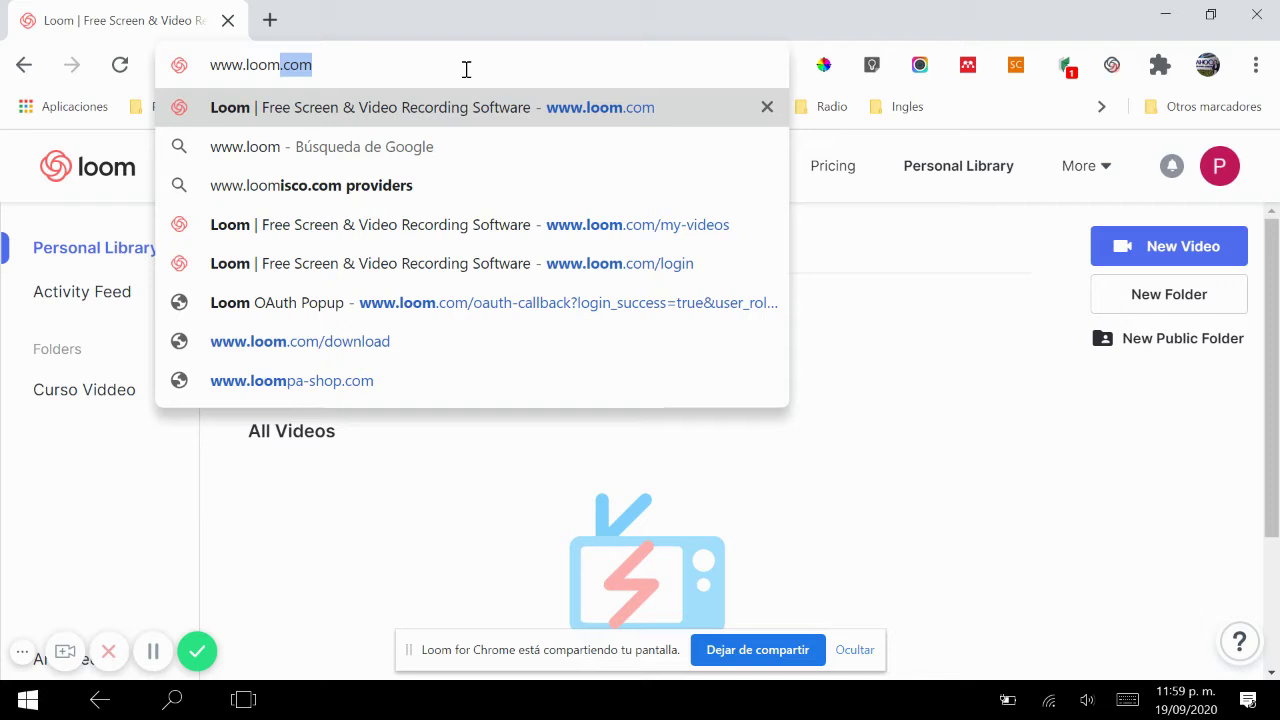
type(".com")
key("Return")
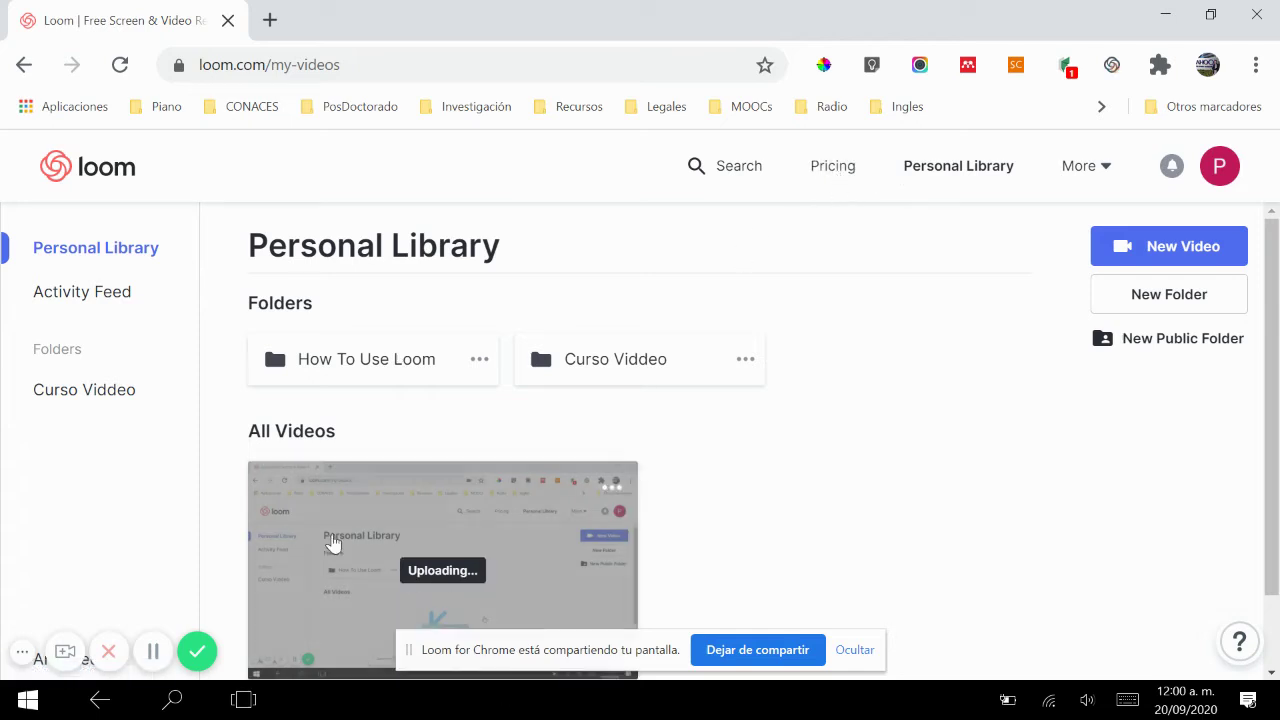
left_click(65, 653)
left_click(65, 653)
left_click(205, 588)
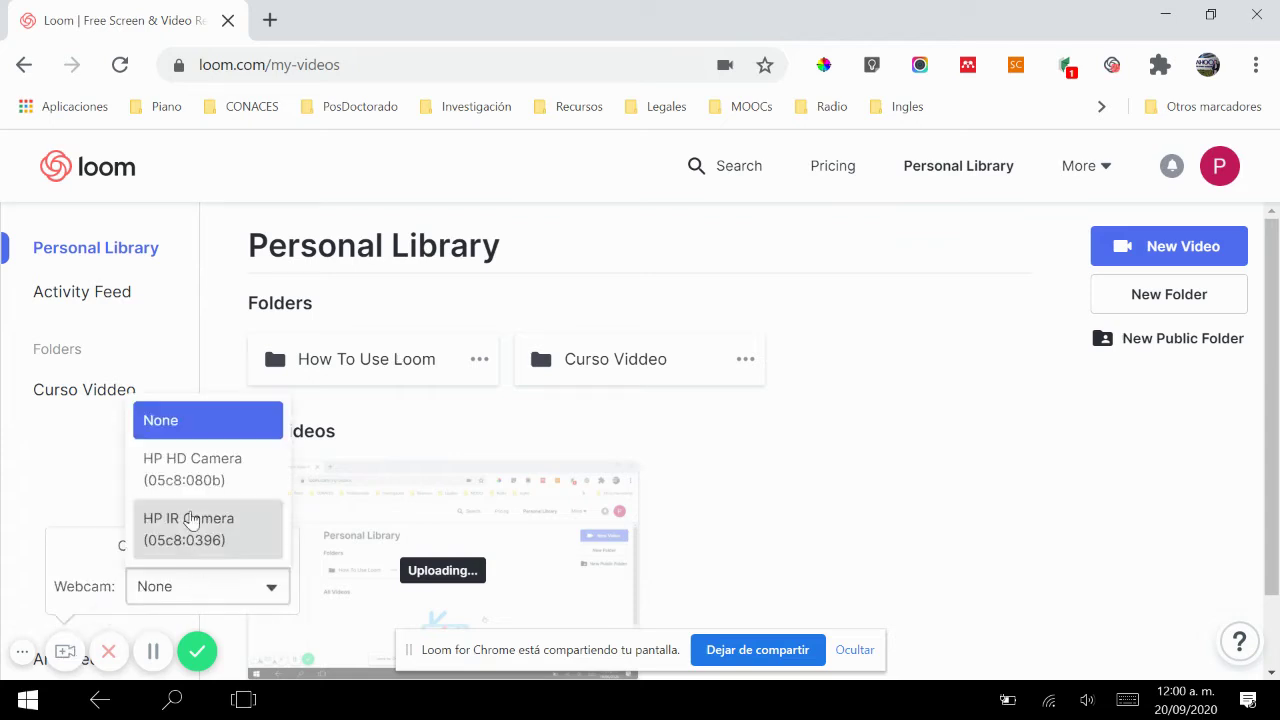
left_click(187, 458)
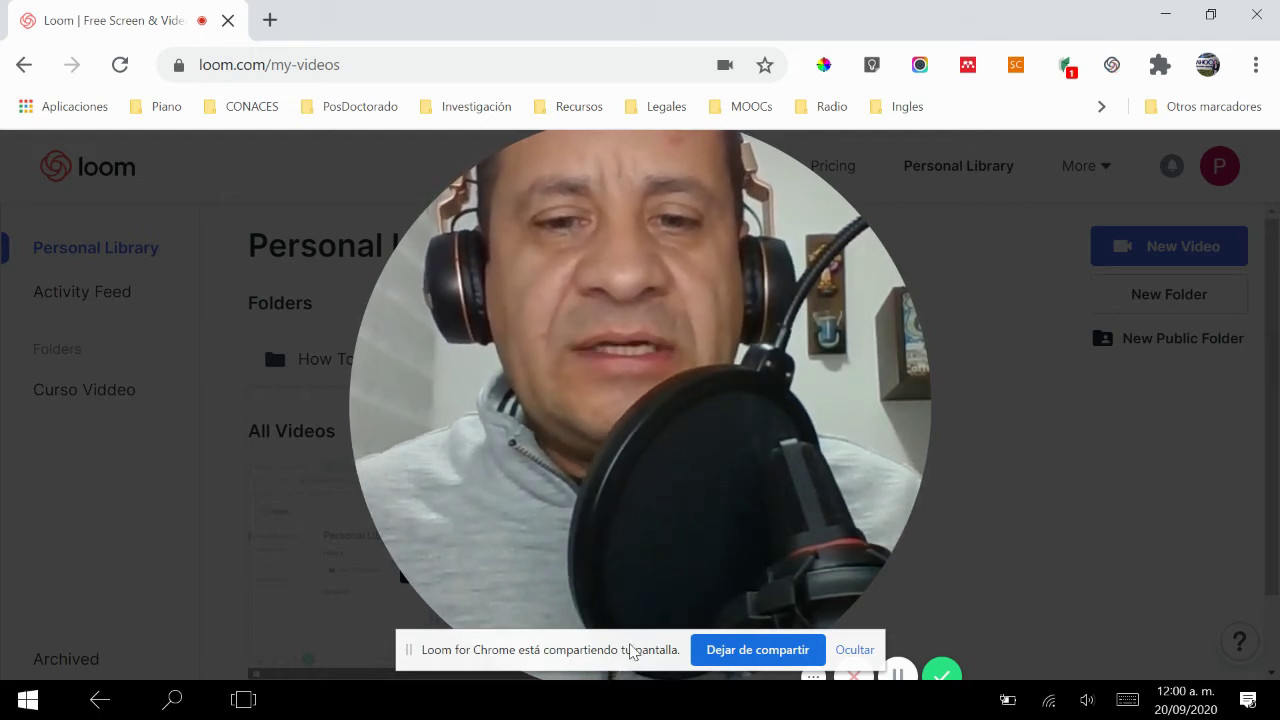
Move the screen-sharing notice clear of the webcam bubble's controls and reduce the bubble to medium, and finally to its smallest size
left_click(405, 649)
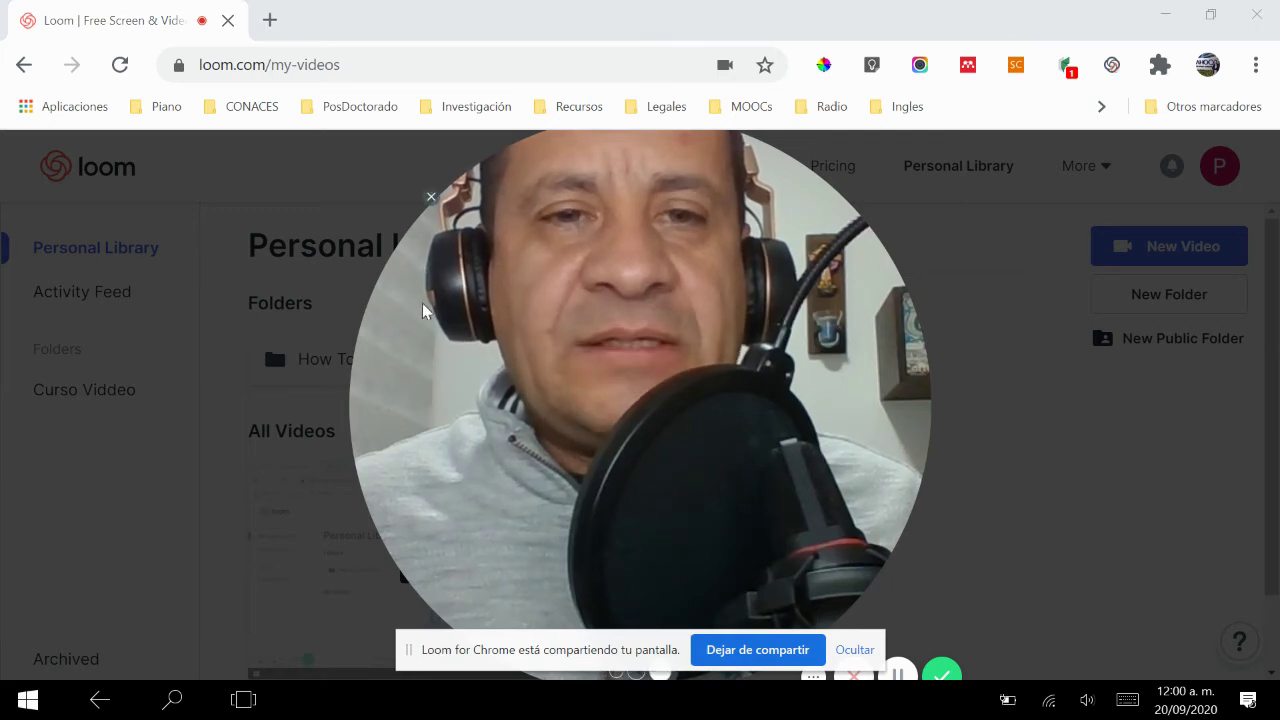
left_click_drag(414, 650, 760, 606)
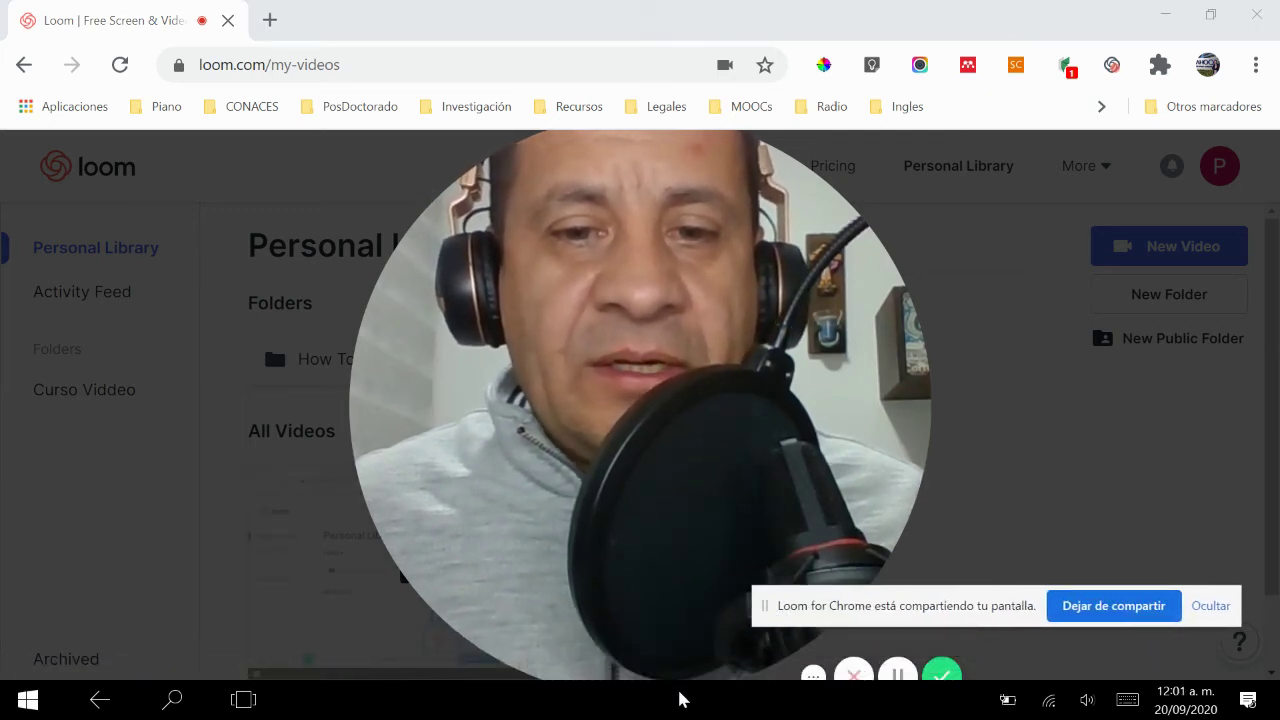
left_click(634, 677)
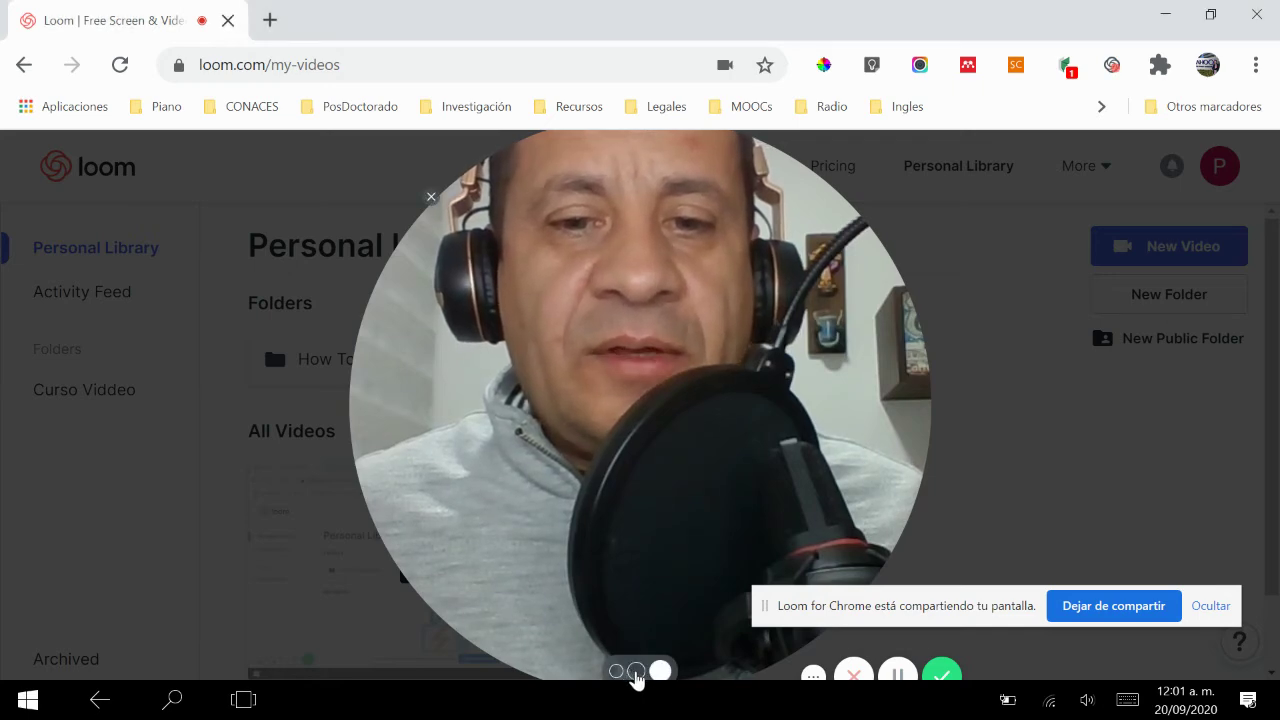
left_click(636, 671)
left_click(631, 651)
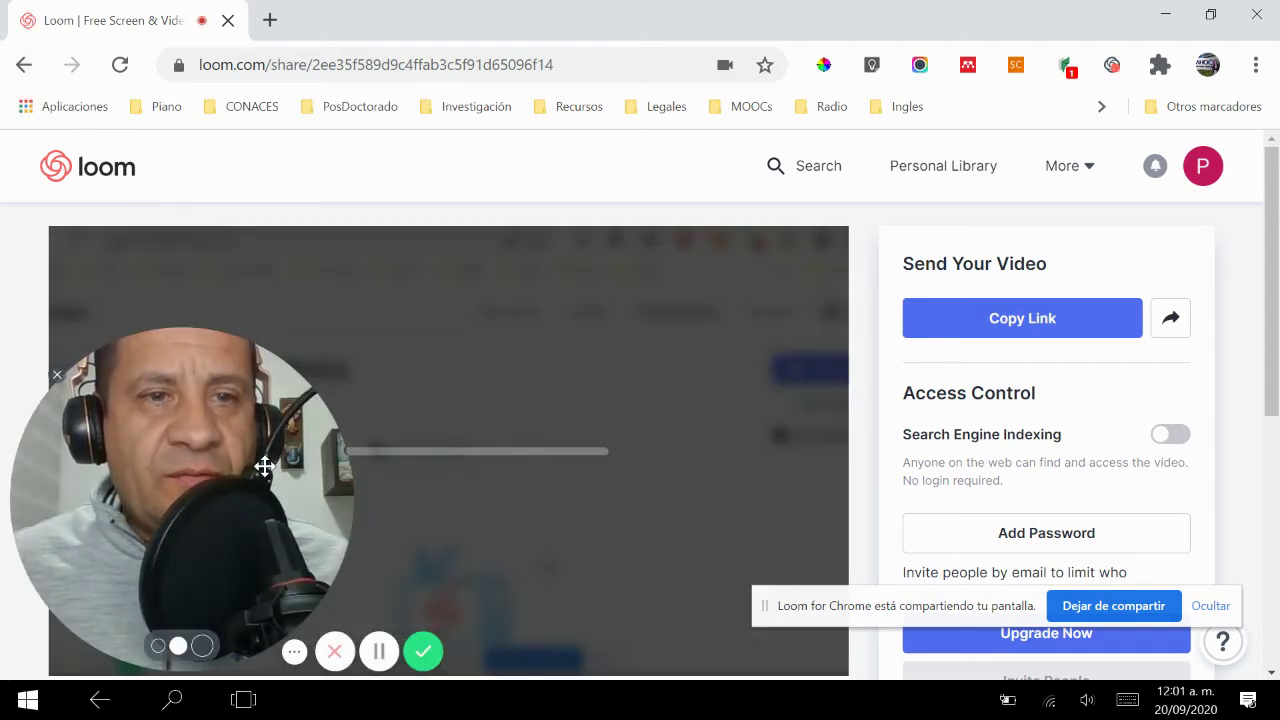
left_click(157, 648)
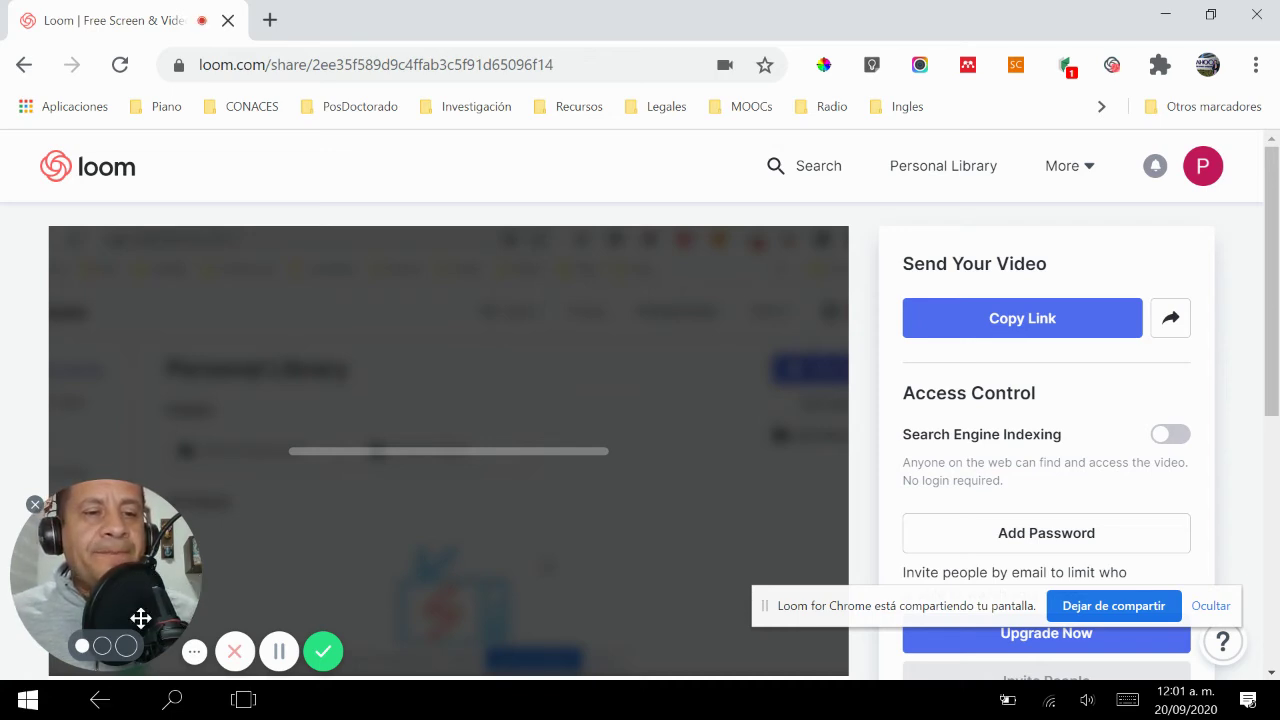
Close the webcam bubble and return to the Personal Library's list of all videos
left_click(34, 505)
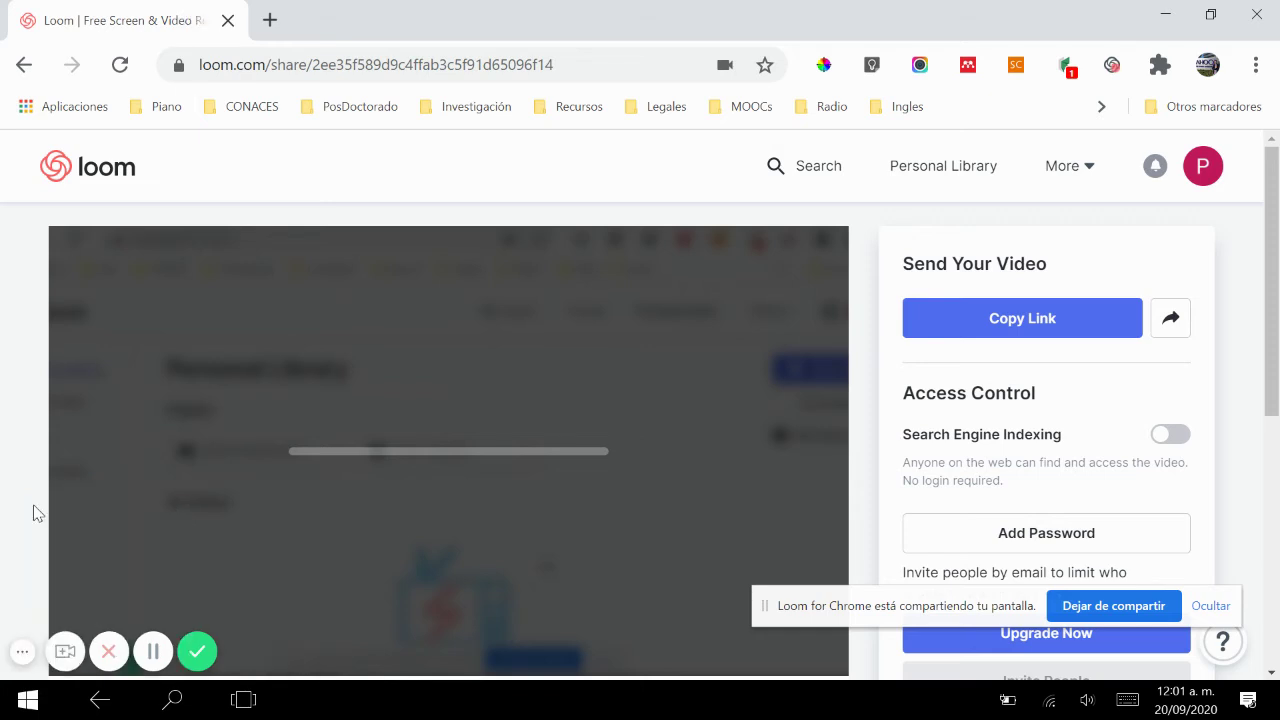
left_click(912, 170)
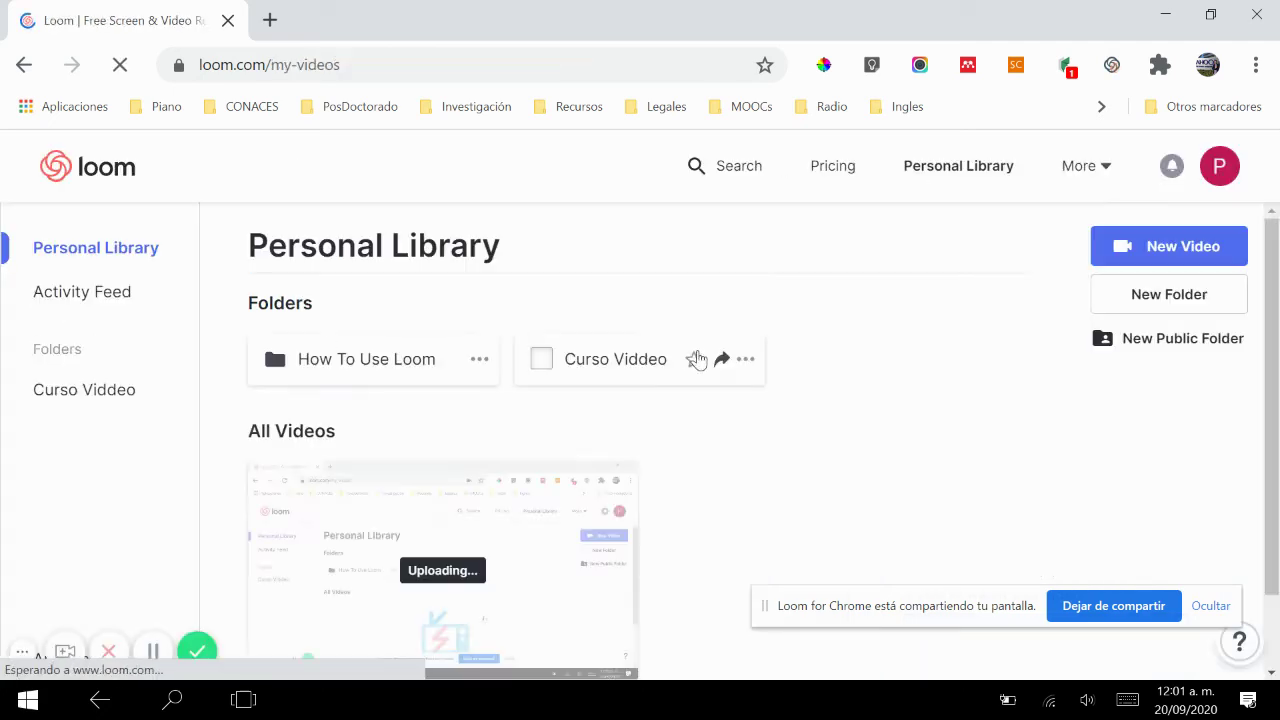
scroll(868, 400, "down", 1)
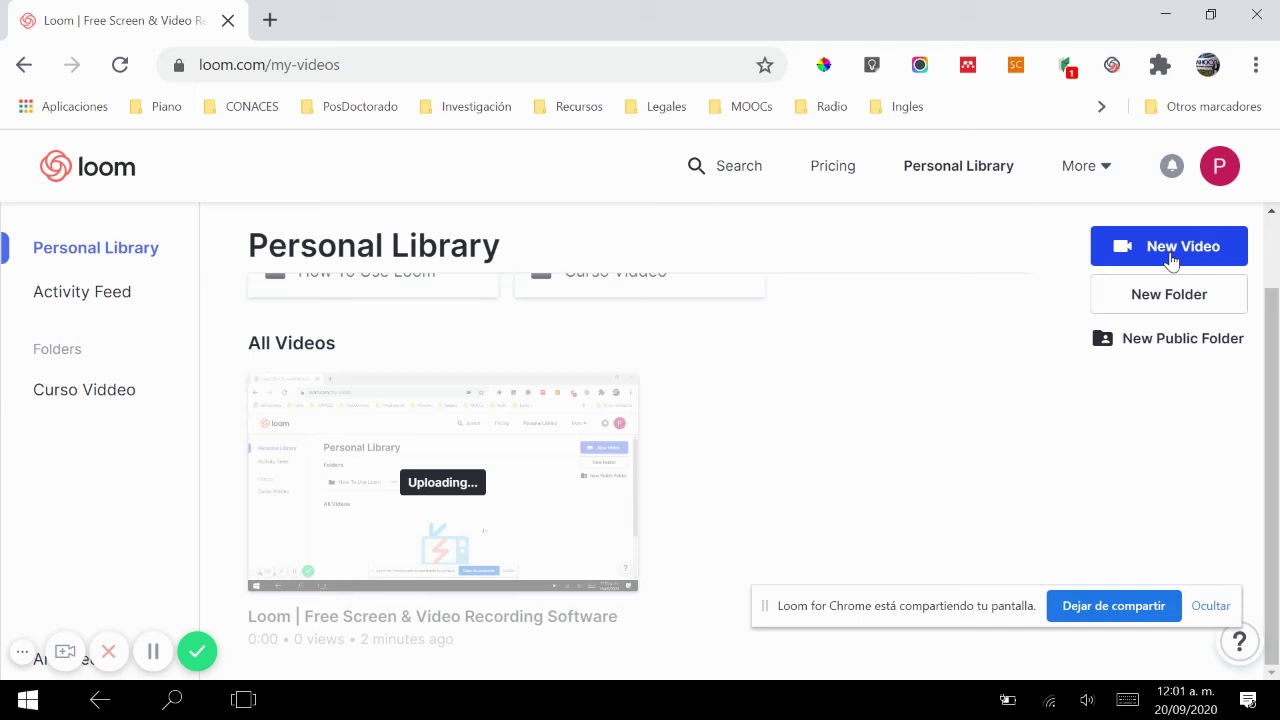
Switch to the PowerPoint slide show and, with a red pen, frame the recording modes and circle Screen+Cam, Screen Only and Cam Only
key("alt+Tab")
key("alt+Tab")
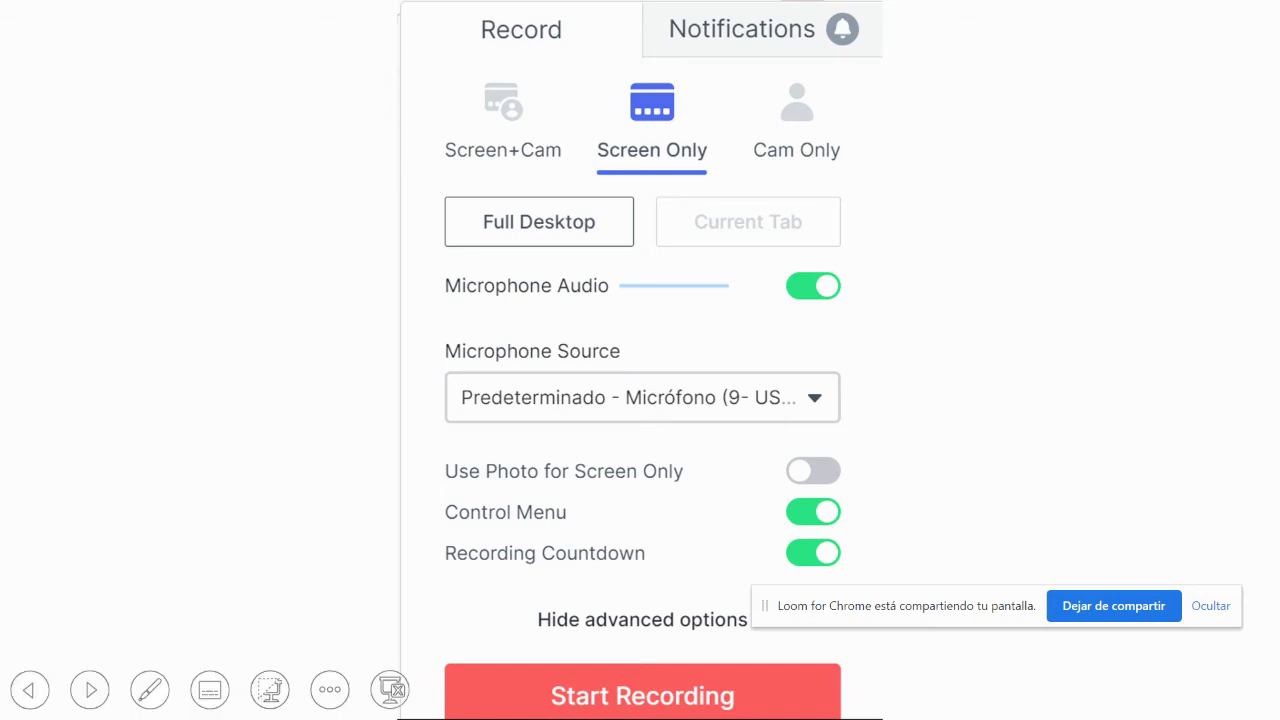
left_click(150, 689)
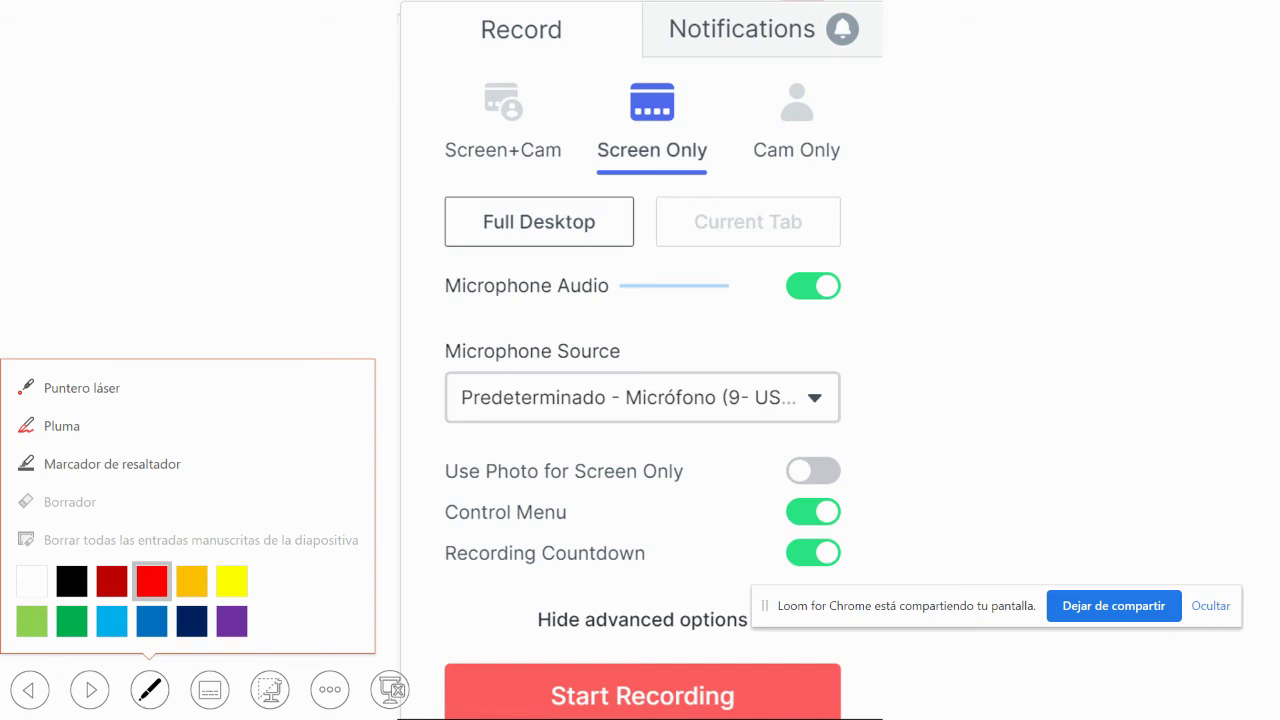
left_click(152, 581)
mouse_move(413, 174)
left_mouse_down()
mouse_move(718, 189)
mouse_move(891, 143)
mouse_move(722, 58)
mouse_move(380, 72)
mouse_move(410, 170)
left_mouse_up()
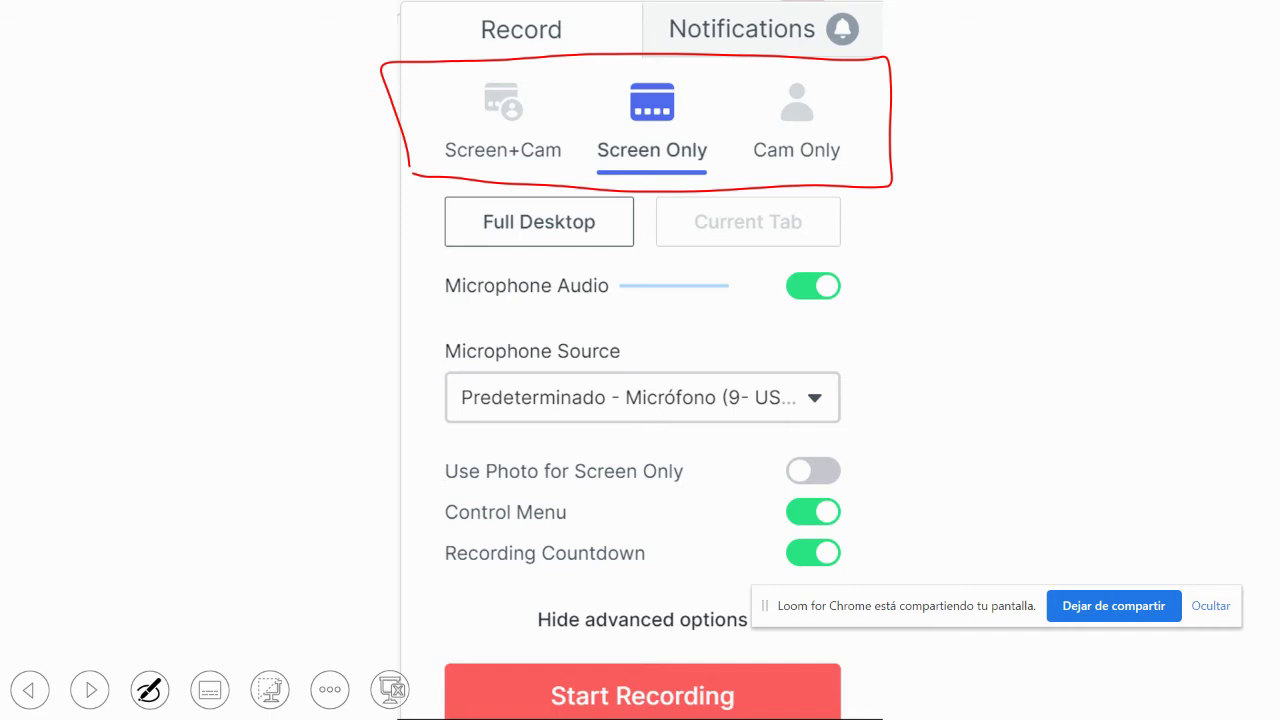
mouse_move(480, 70)
left_mouse_down()
mouse_move(555, 125)
mouse_move(430, 82)
left_mouse_up()
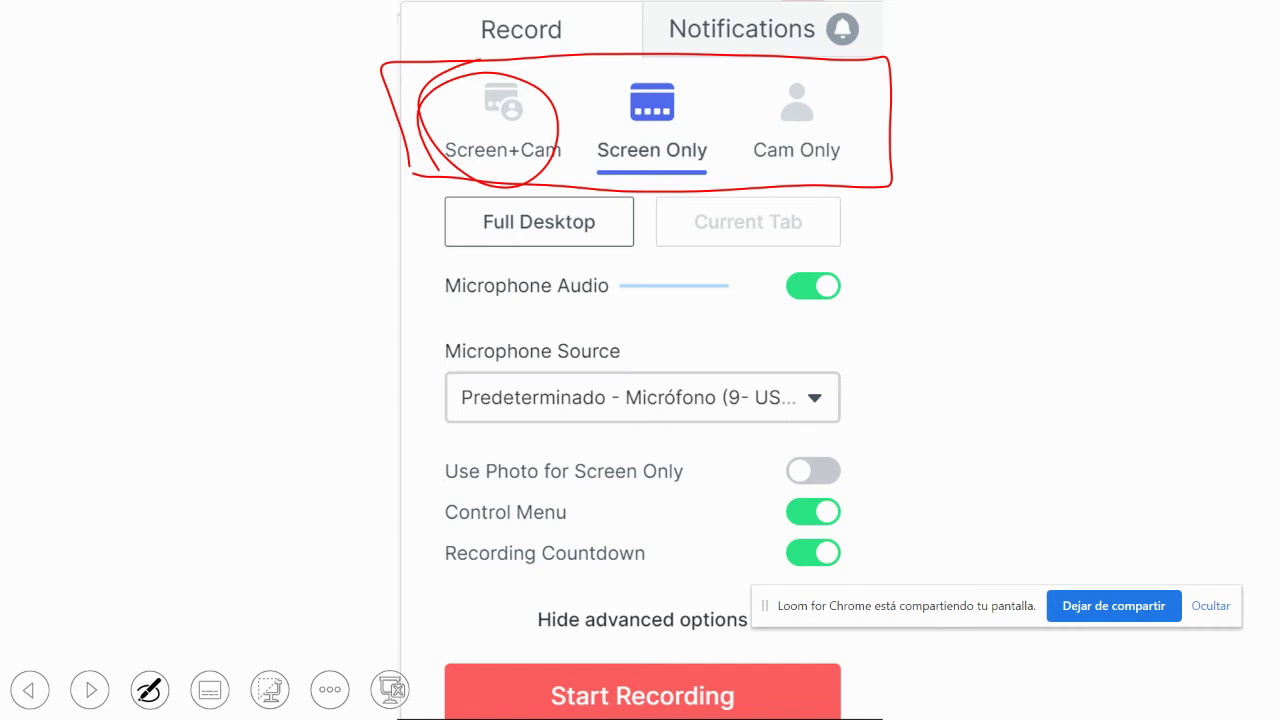
mouse_move(591, 112)
left_mouse_down()
mouse_move(666, 182)
mouse_move(615, 172)
left_mouse_up()
mouse_move(756, 130)
left_mouse_down()
mouse_move(836, 165)
mouse_move(740, 135)
left_mouse_up()
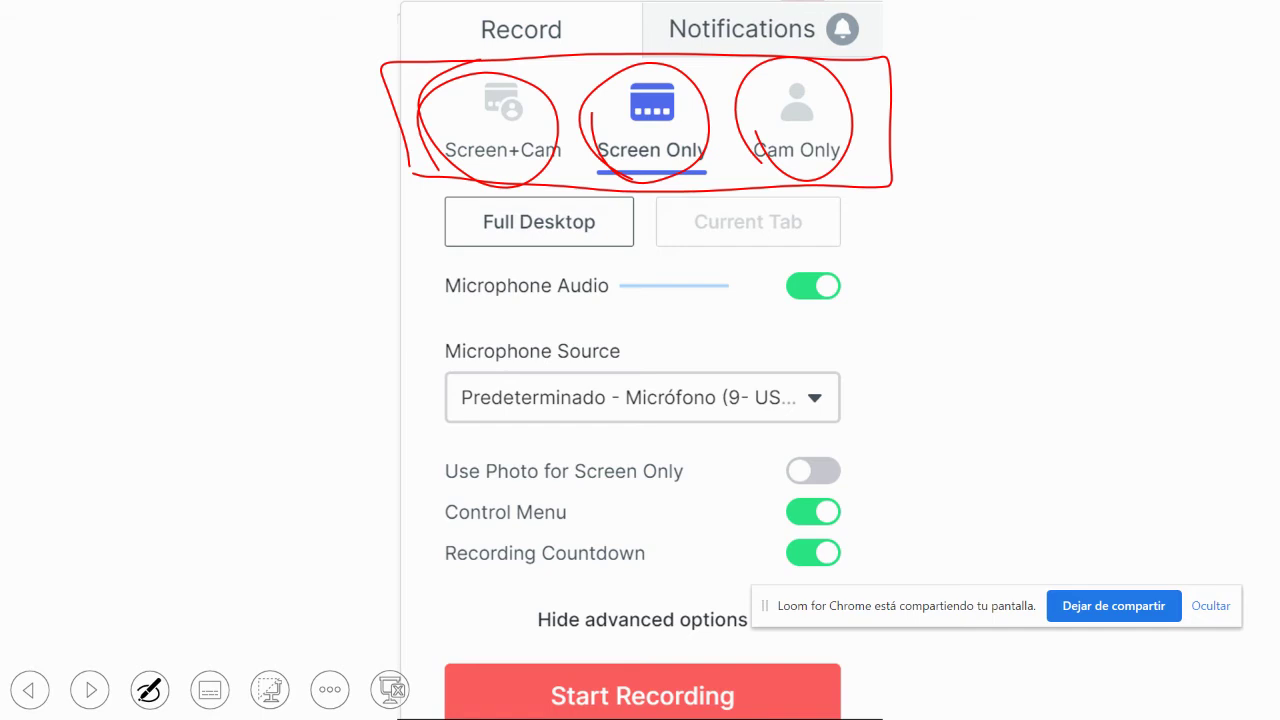
Erase all ink from the slide and outline the Full Desktop / Current Tab row and the Microphone Audio row in red
left_click(150, 690)
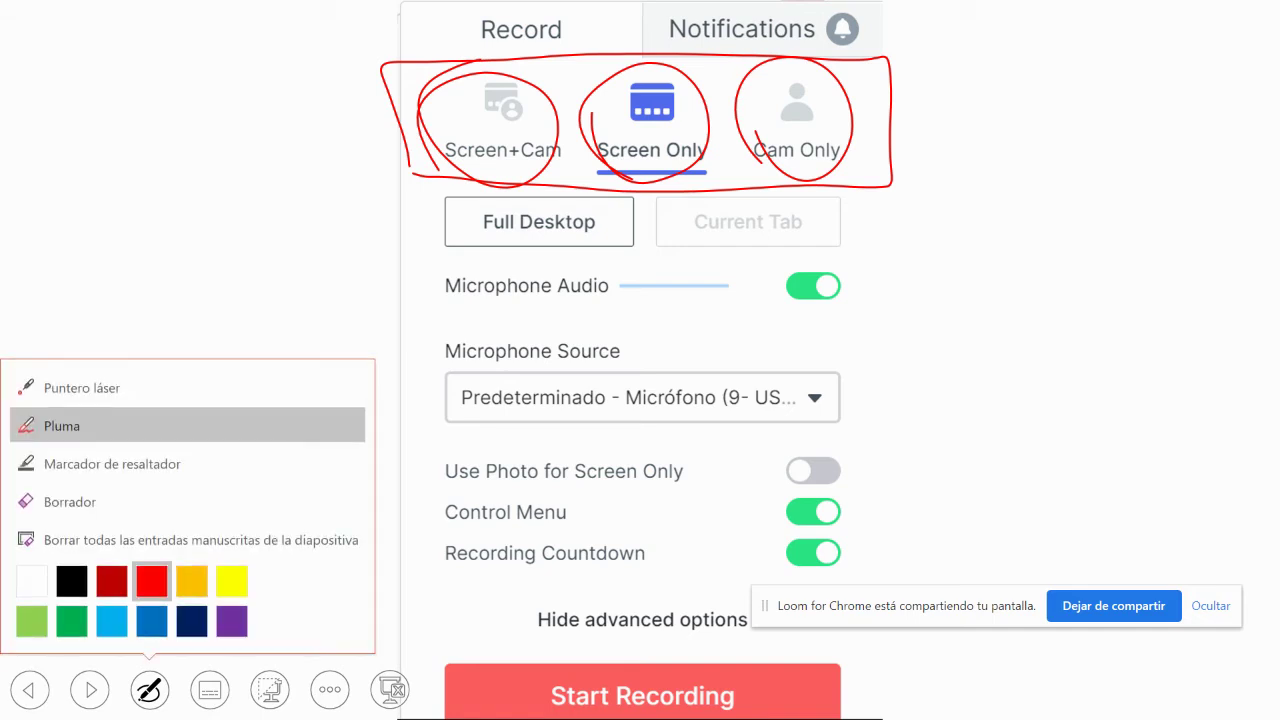
left_click(75, 540)
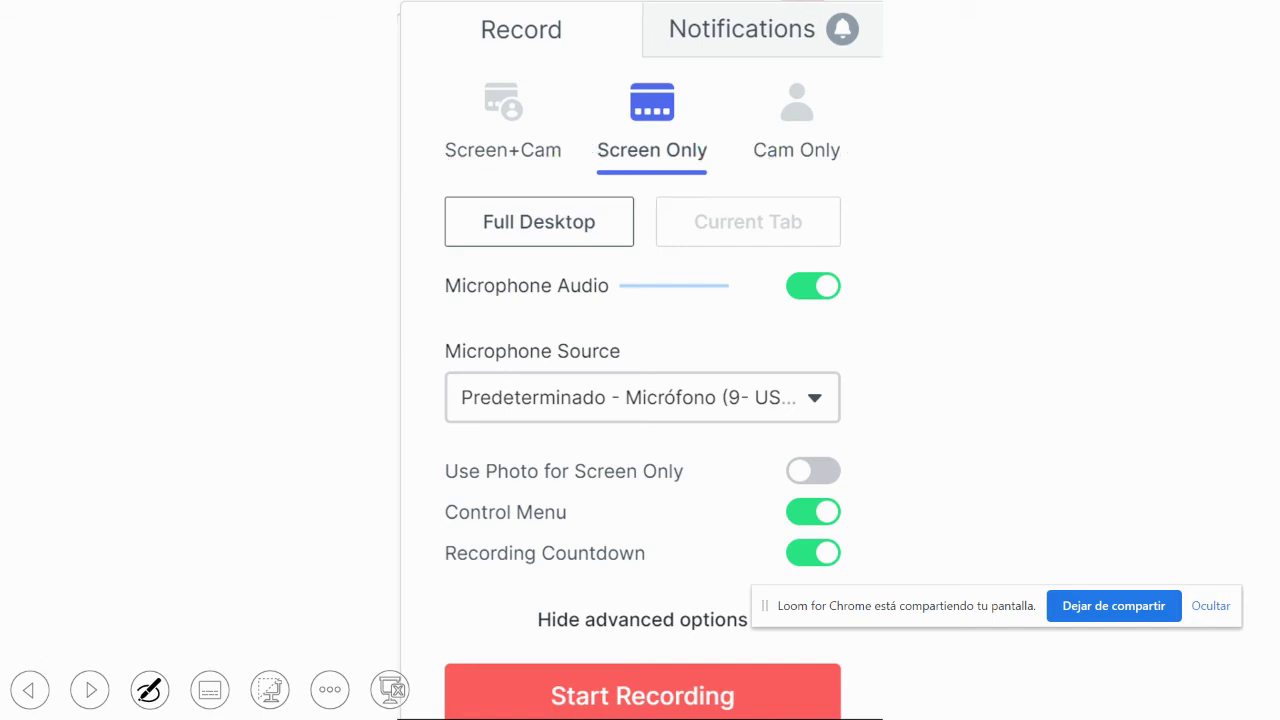
mouse_move(413, 248)
left_mouse_down()
mouse_move(862, 264)
mouse_move(870, 176)
mouse_move(403, 190)
mouse_move(410, 246)
left_mouse_up()
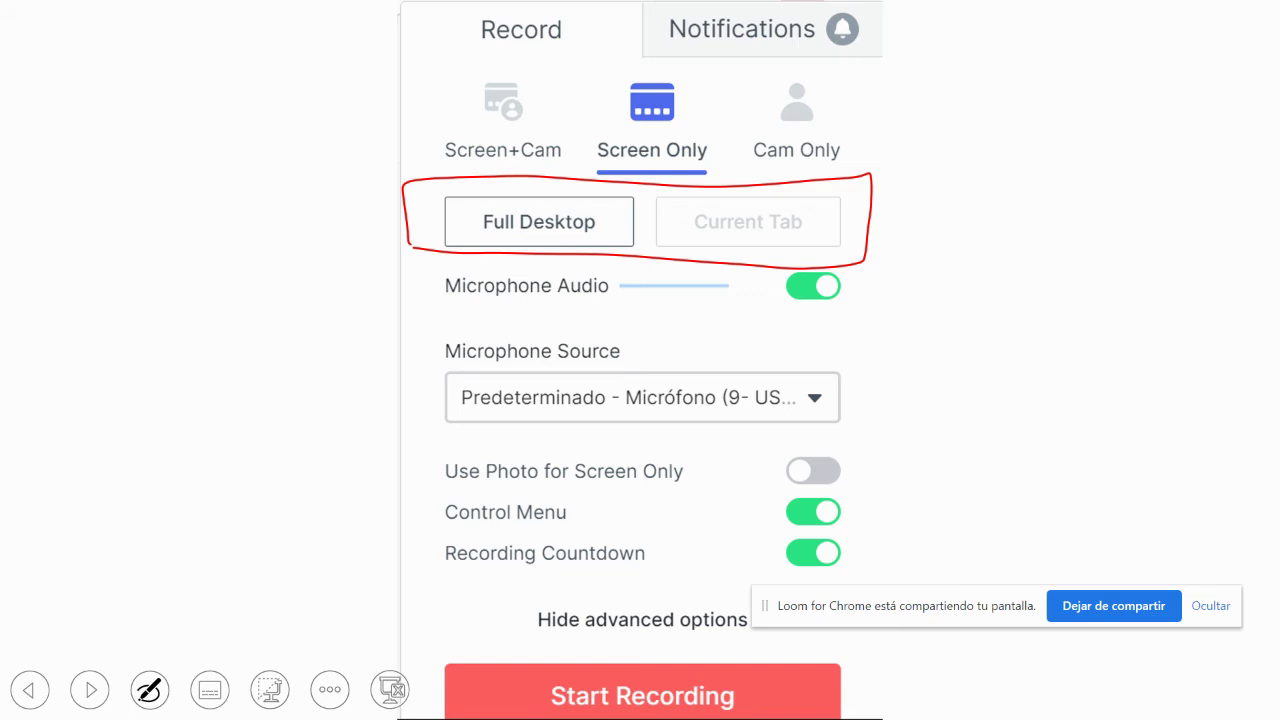
mouse_move(866, 246)
left_mouse_down()
mouse_move(794, 318)
mouse_move(408, 320)
mouse_move(414, 258)
left_mouse_up()
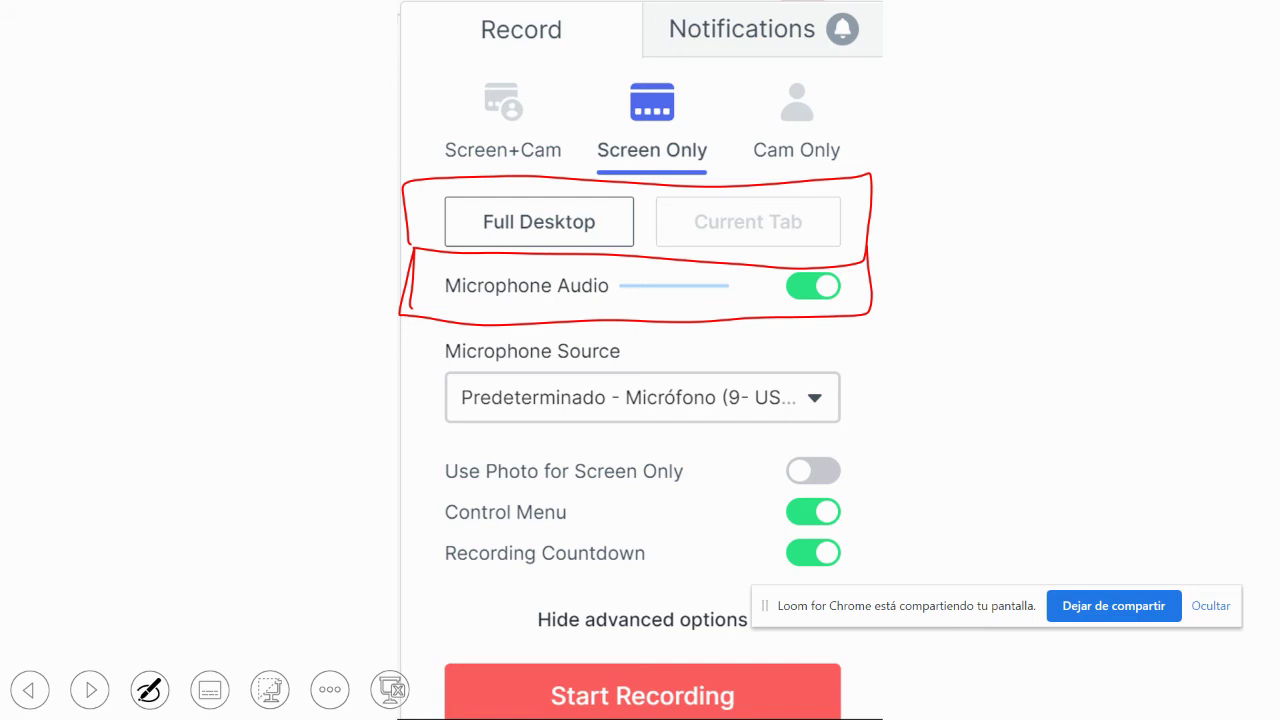
Clear the slide's ink, mark Microphone Source with a red brace and circle its dropdown arrow
left_click(150, 690)
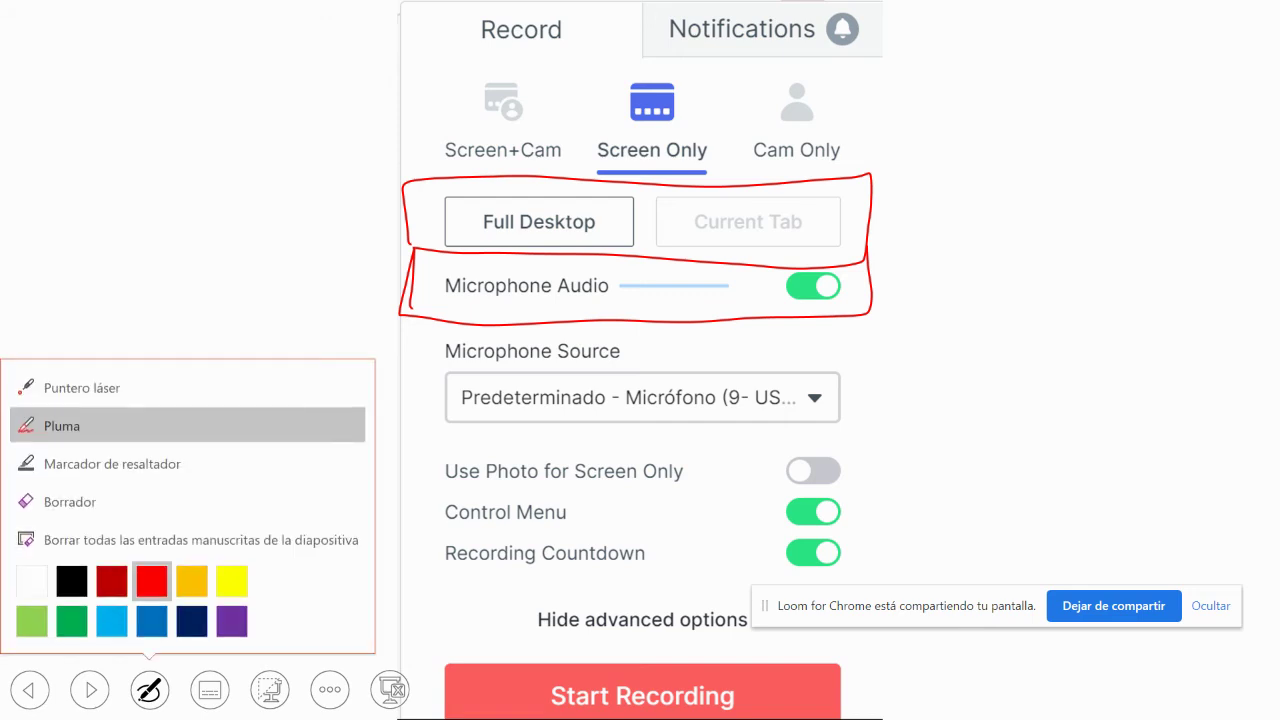
key("e")
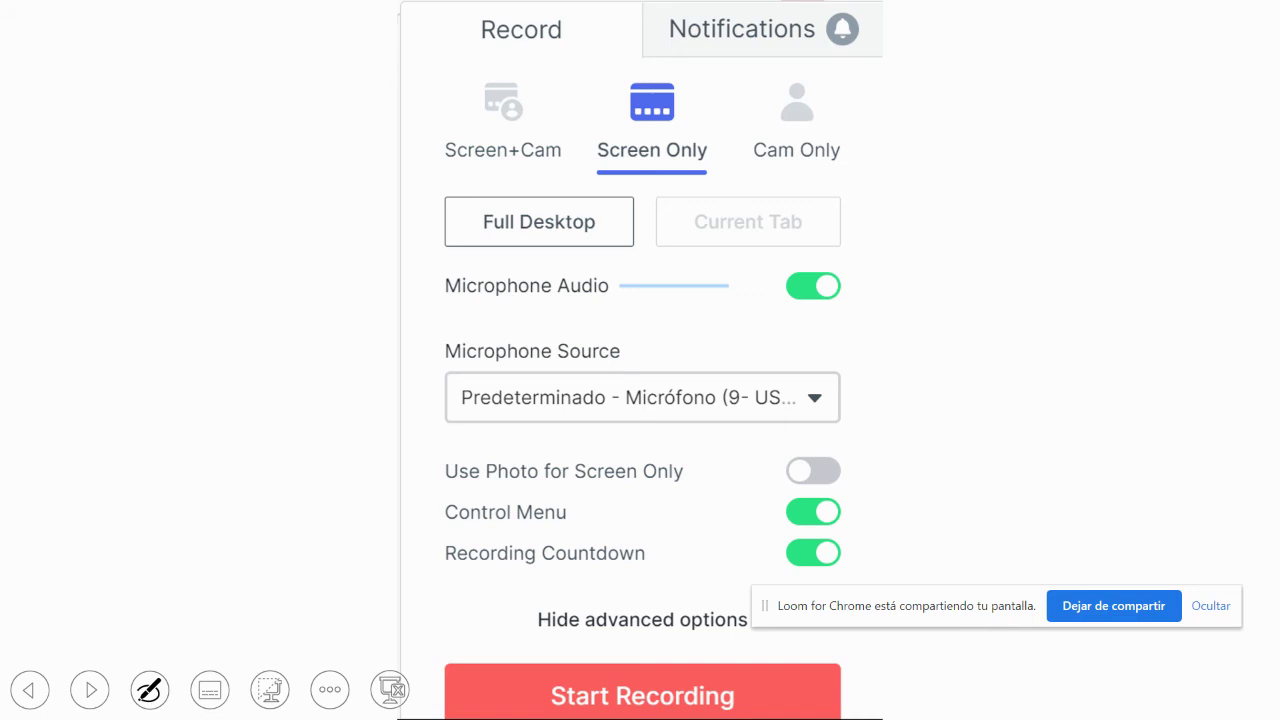
left_click_drag(432, 322, 429, 428)
left_click_drag(788, 369, 800, 358)
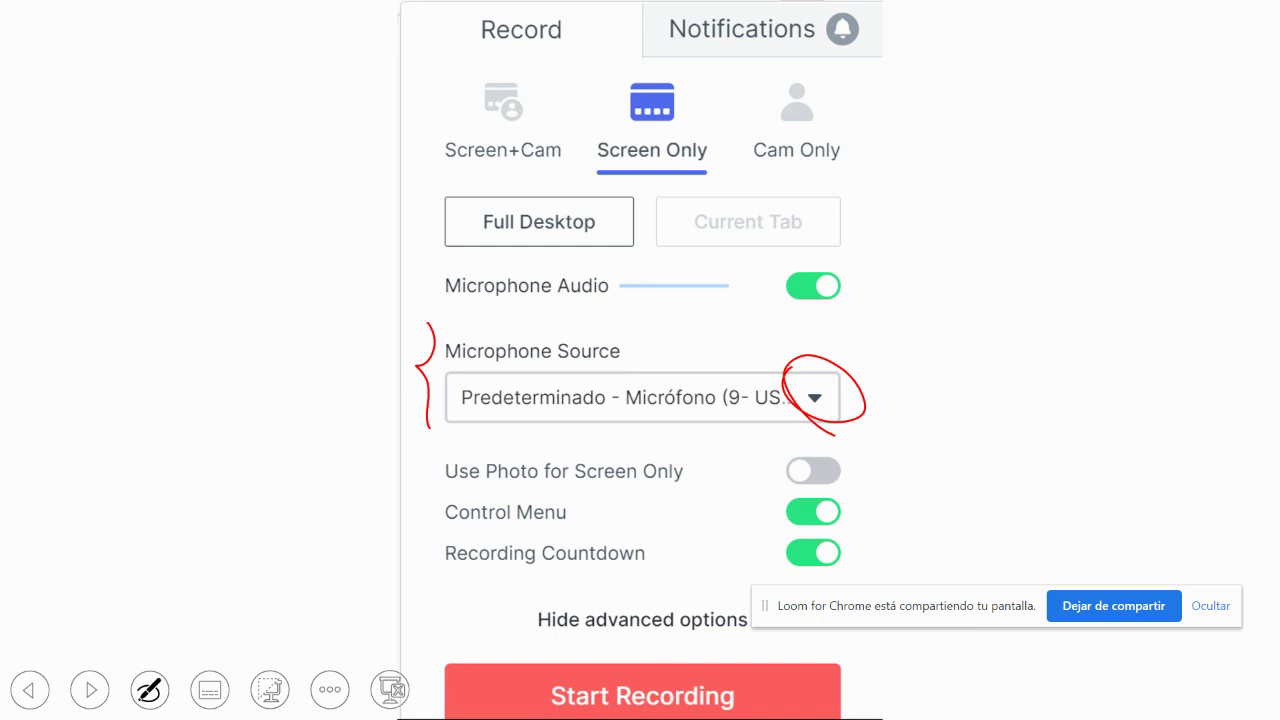
Box the three advanced-option toggles and underline Recording Countdown in red before switching back to the Loom library in the browser
mouse_move(758, 448)
left_mouse_down()
mouse_move(758, 484)
mouse_move(850, 572)
mouse_move(860, 466)
mouse_move(755, 445)
left_mouse_up()
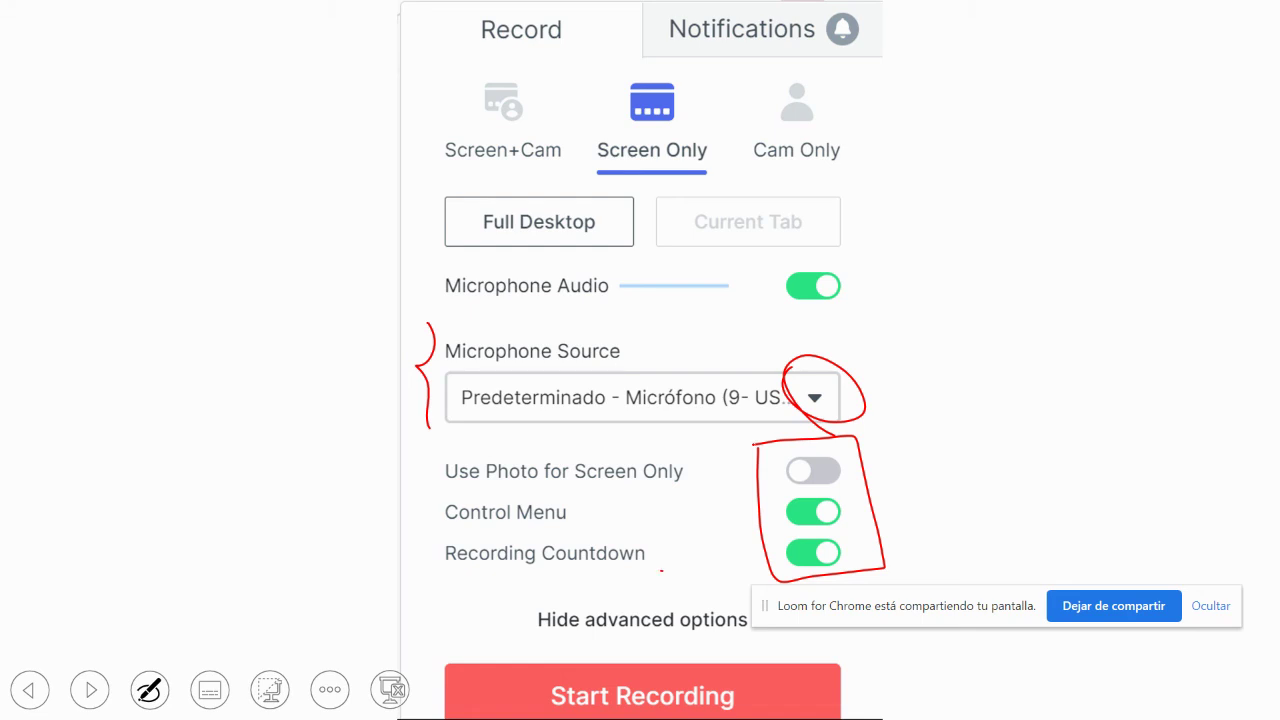
left_click_drag(661, 571, 447, 570)
key("alt+Tab")
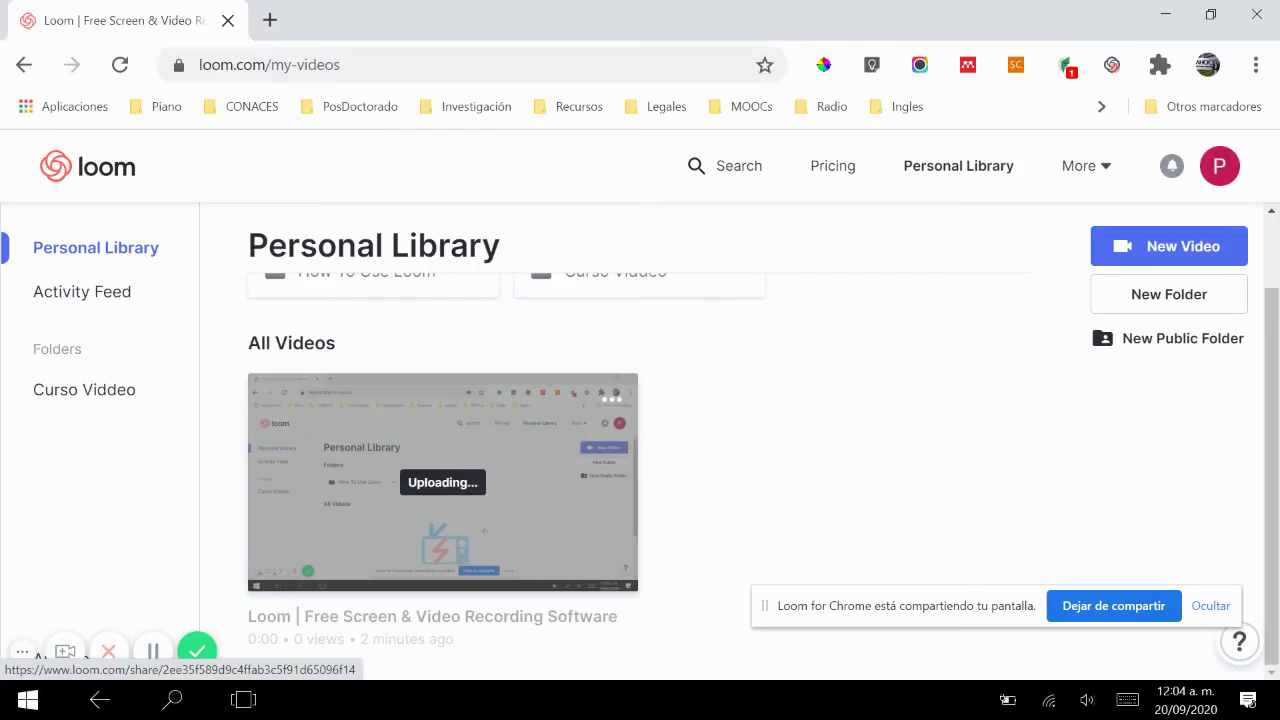